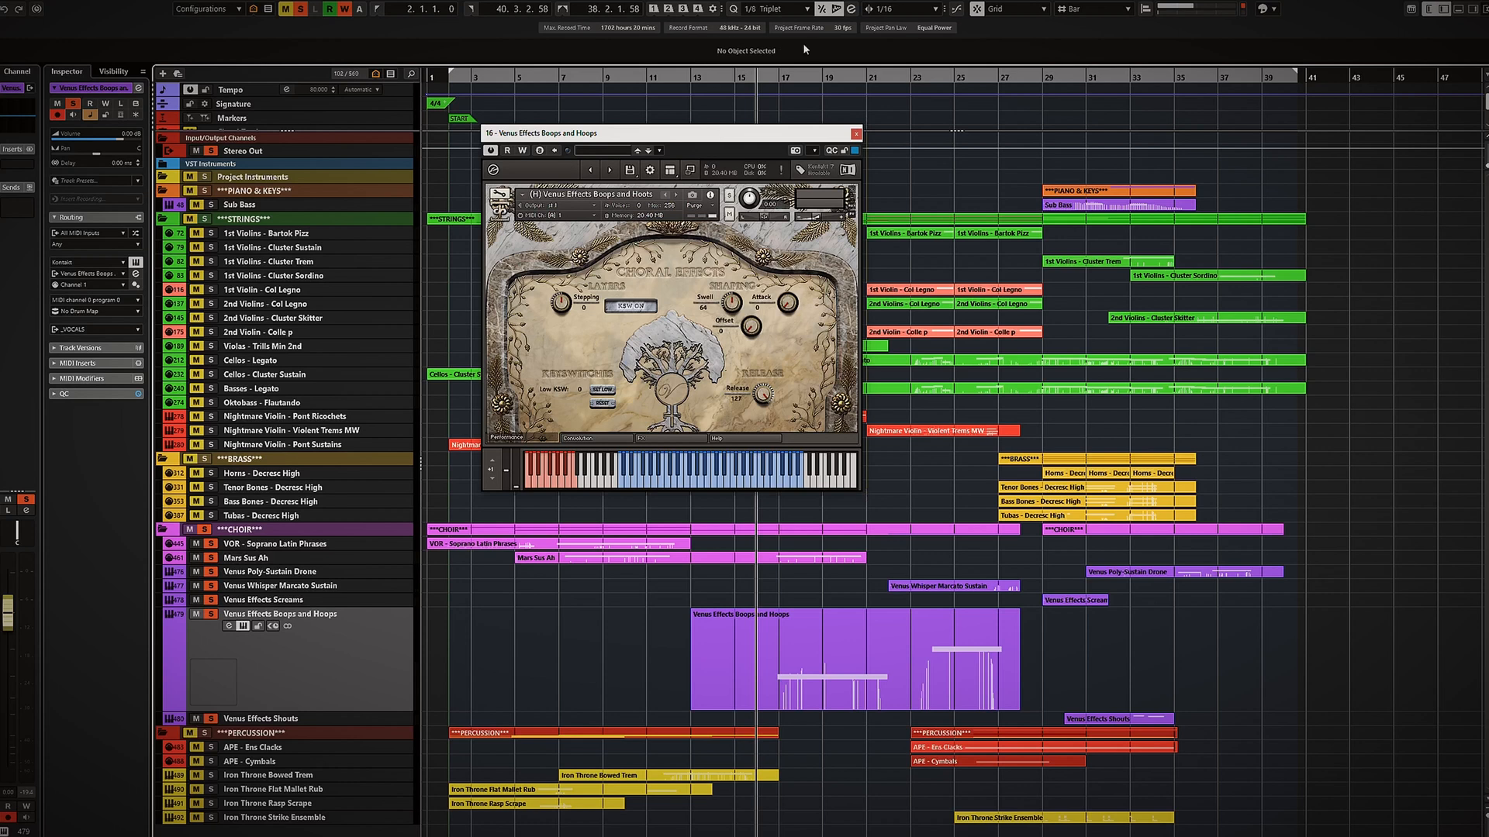
Select the Venus Poly-Sustain Drone track, place the playback cursor at bar 29, and close the Venus Effects Boops and Hoops instrument window.
left_click(337, 571)
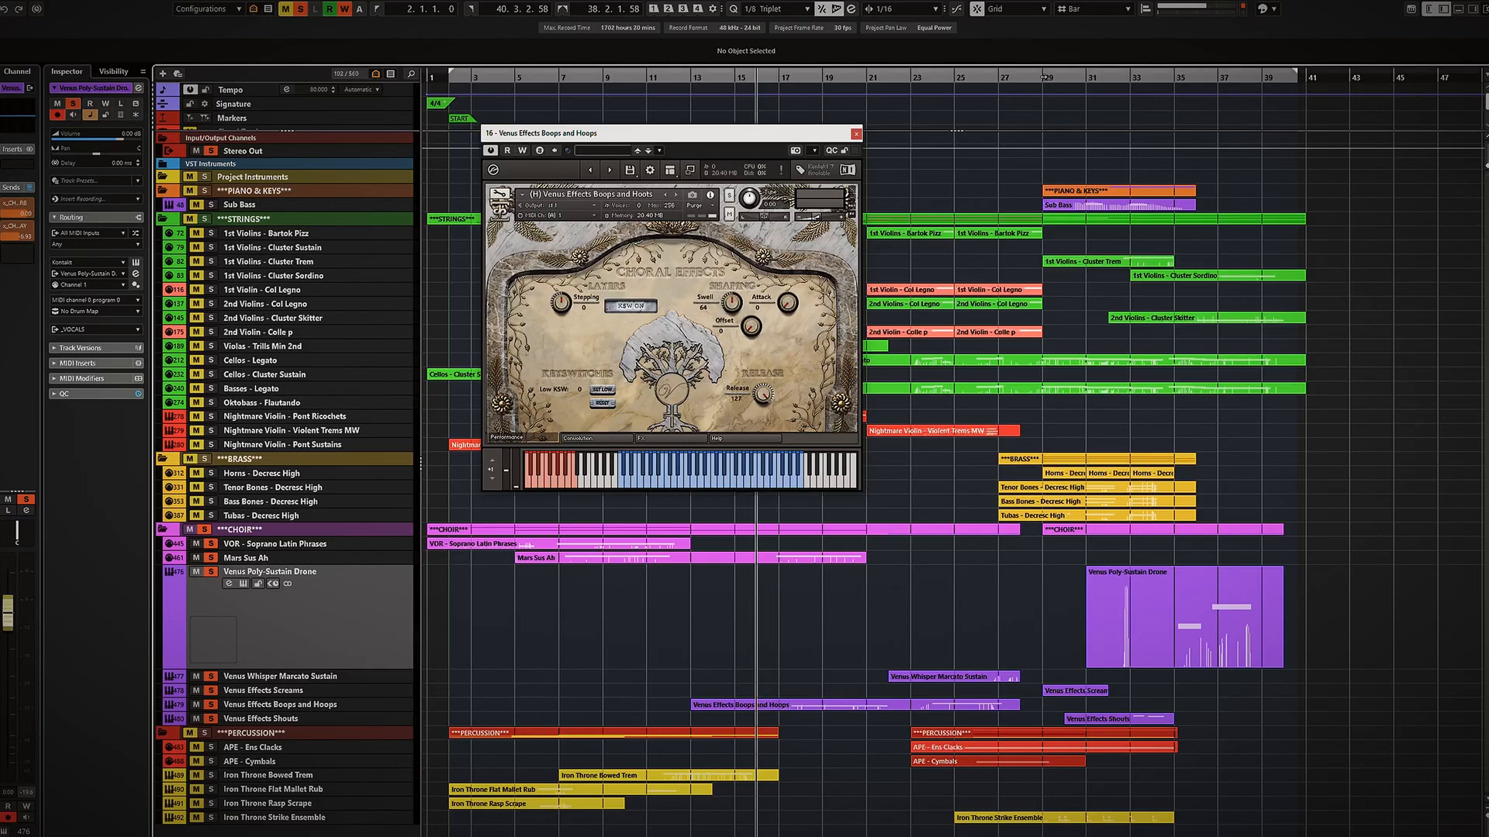
left_click(1044, 77)
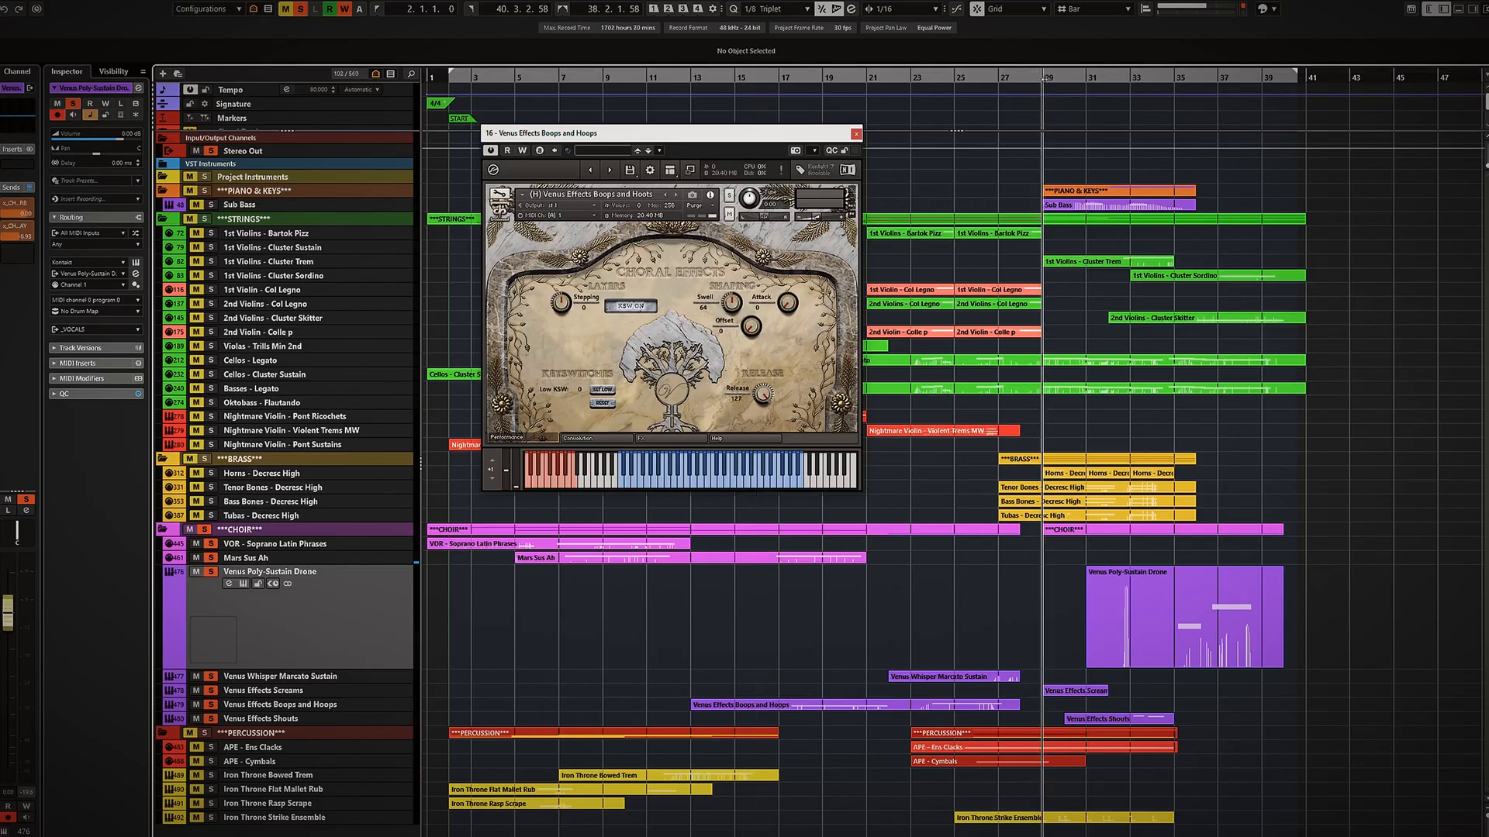
left_click(856, 134)
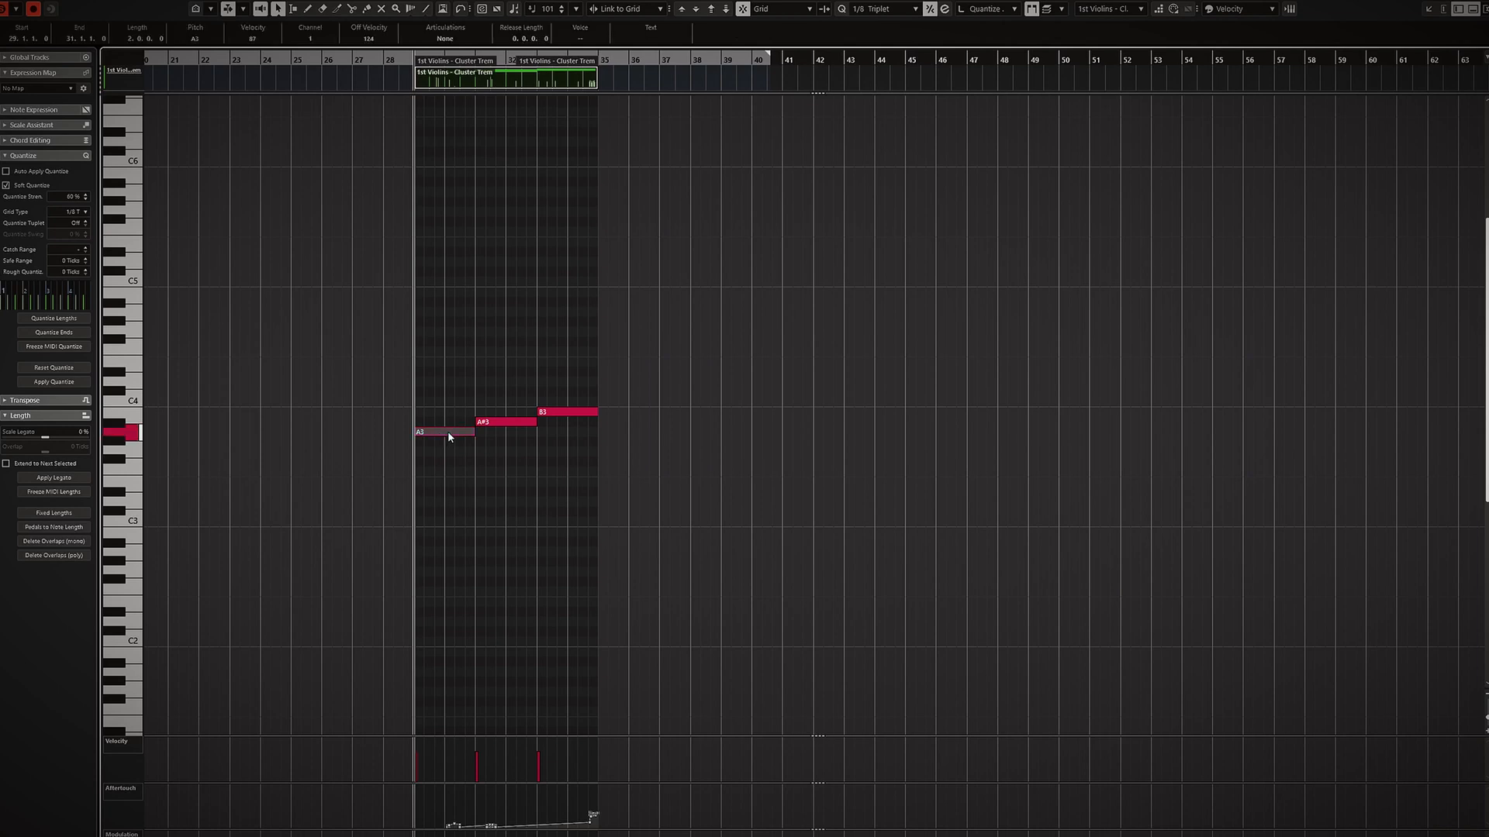
Select the A#3 note in the 1st Violins - Cluster Trem part and play it back in the Key Editor.
left_click(506, 423)
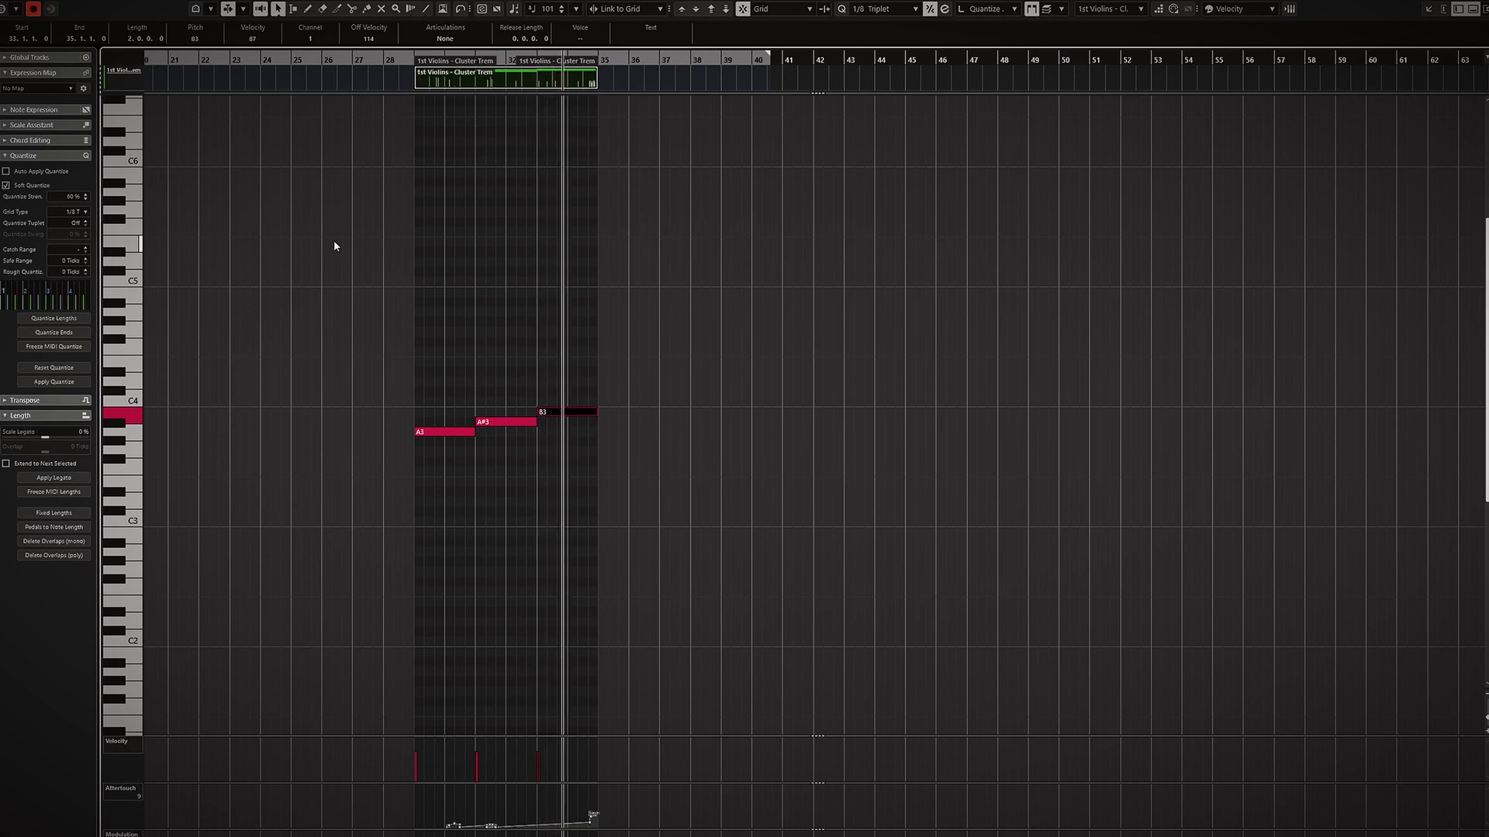
key("space")
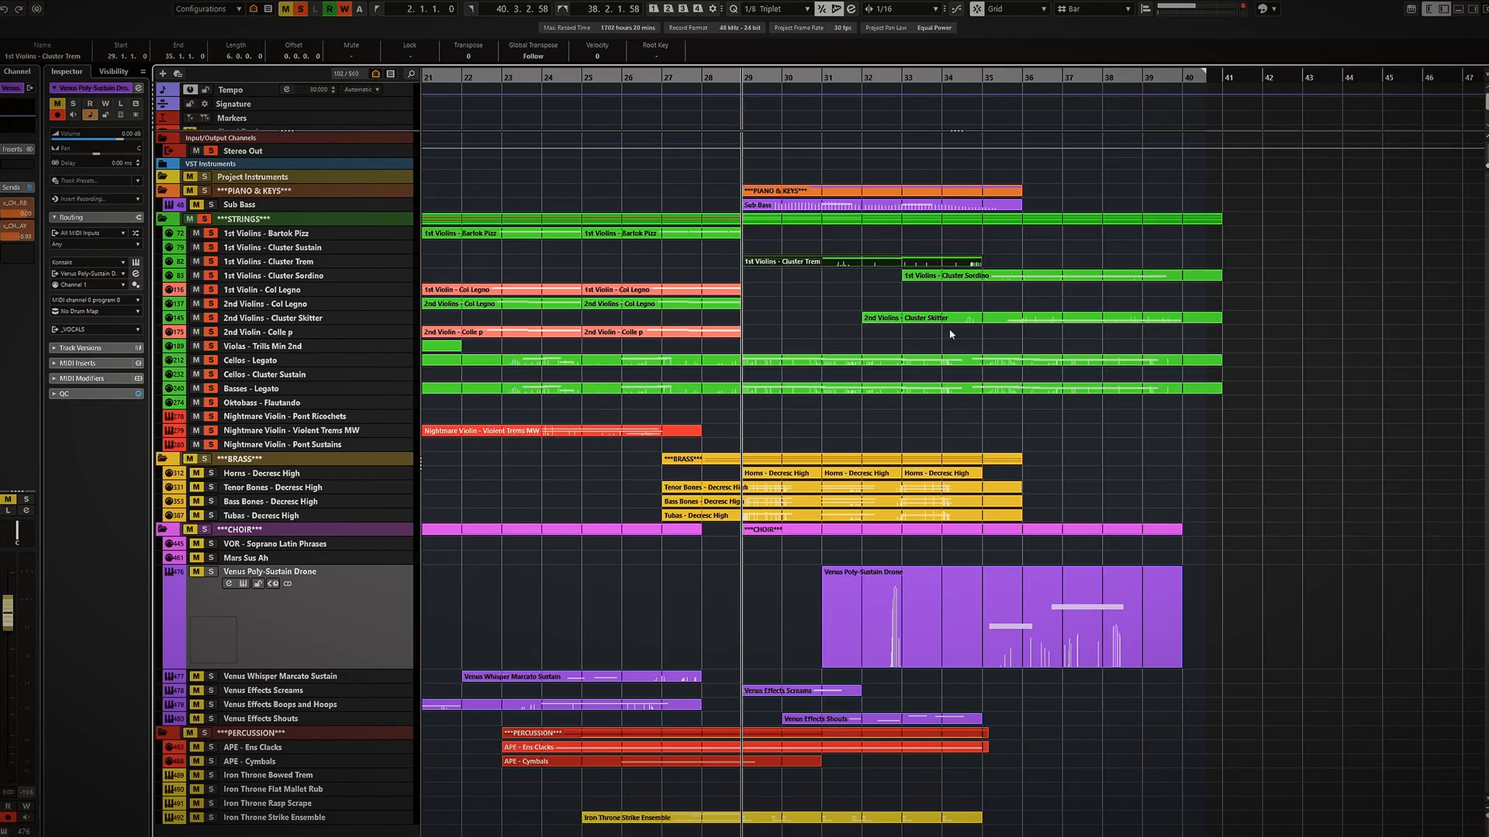
Scroll the project's track list and start and stop playback of the arrangement.
scroll(955, 327, "up", 2)
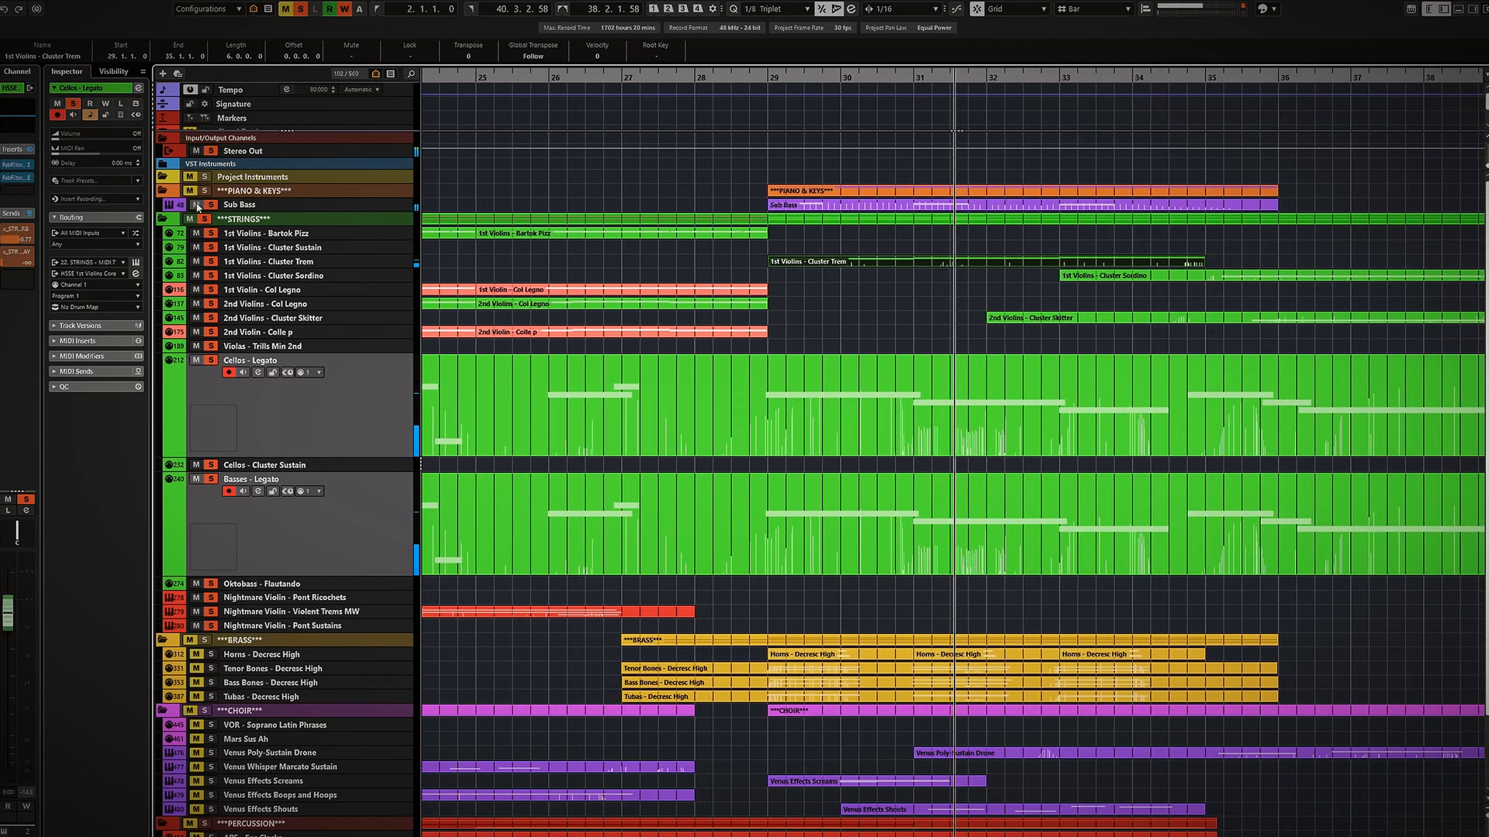
key("space")
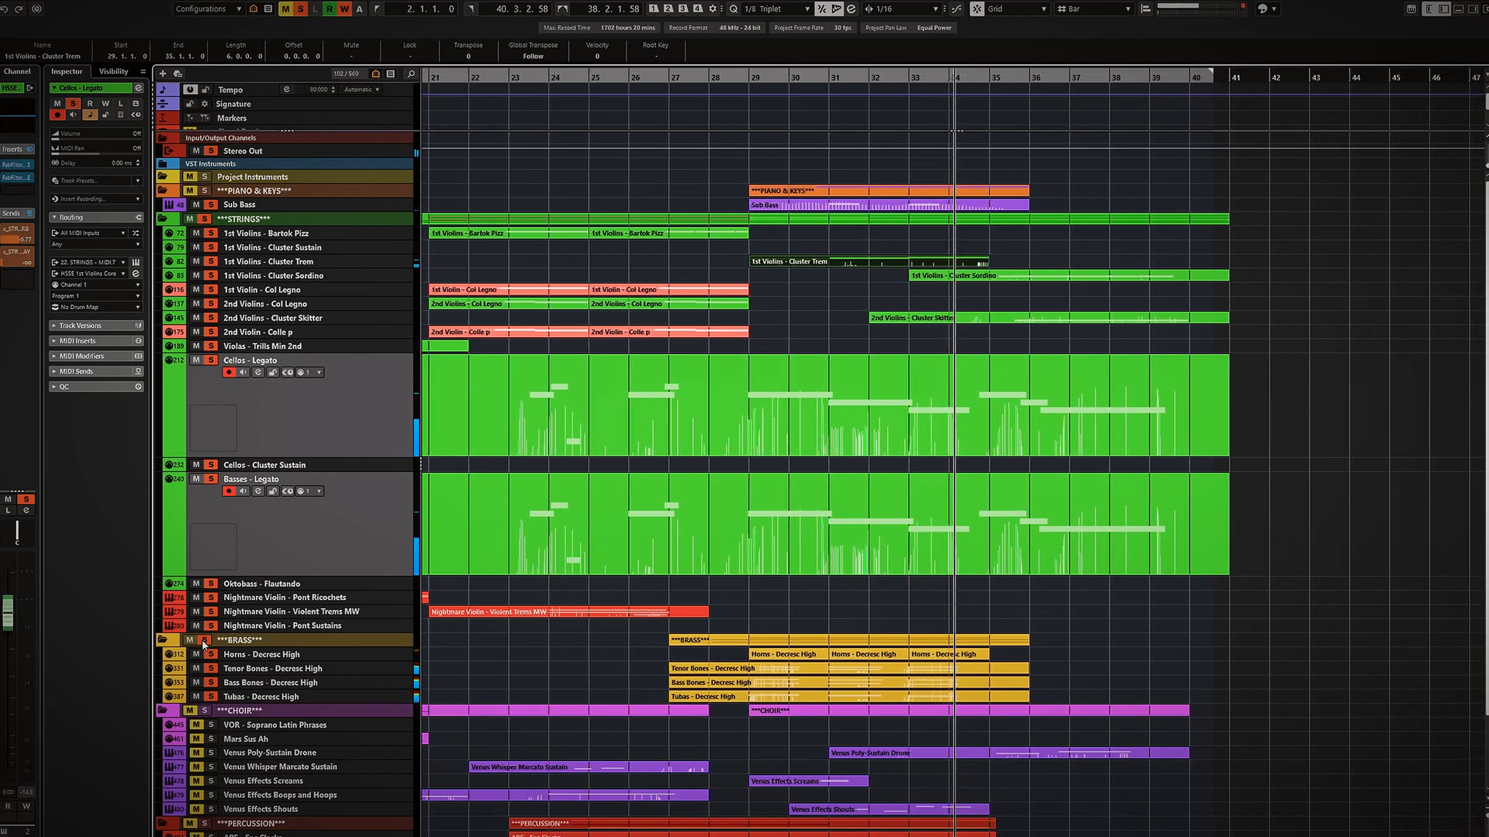
key("space")
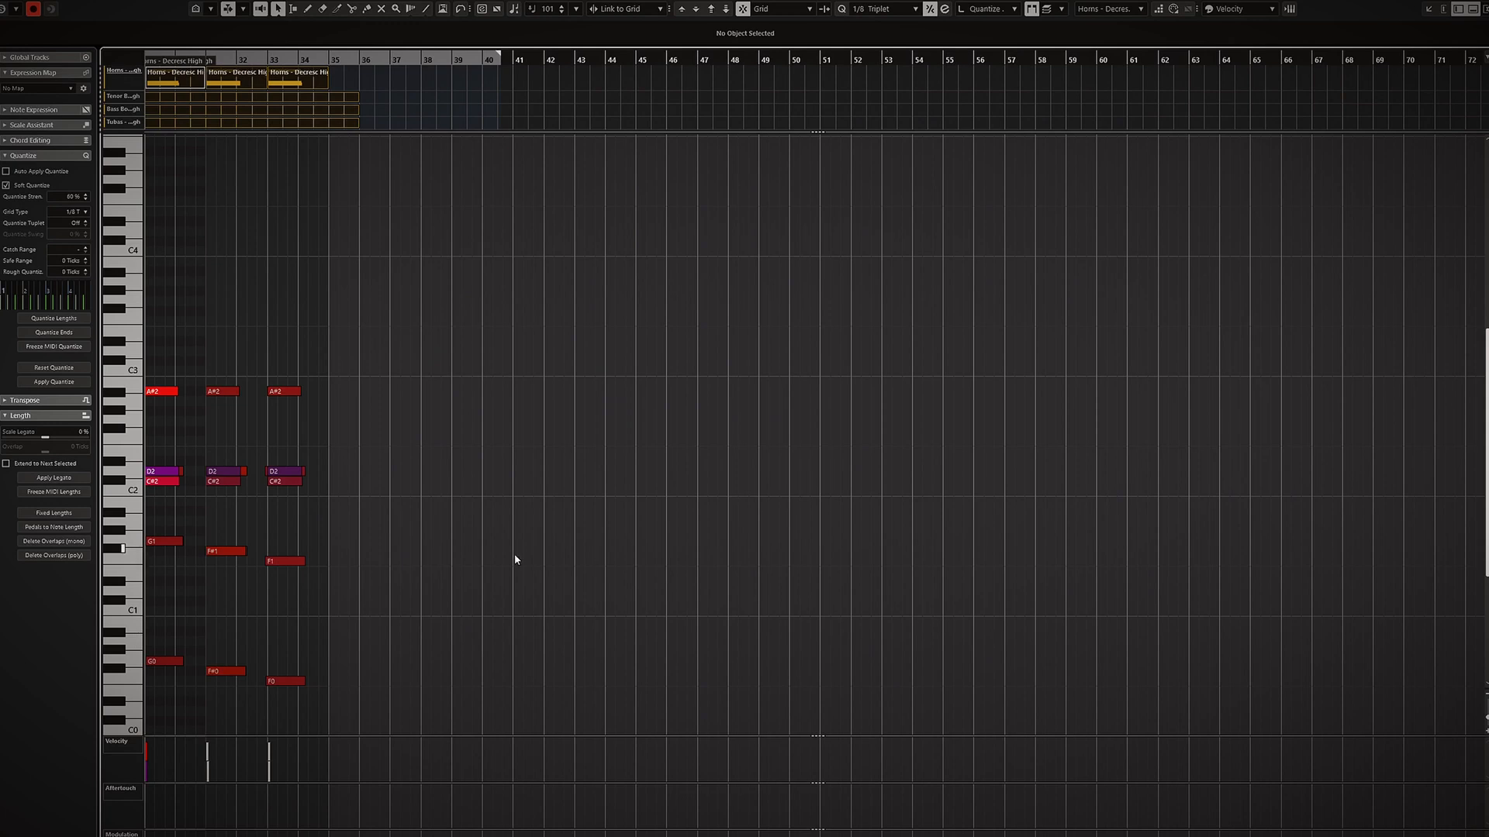
Scroll to the horn chords in the Key Editor and play them back.
scroll(514, 554, "left", 5)
scroll(392, 572, "up", 3)
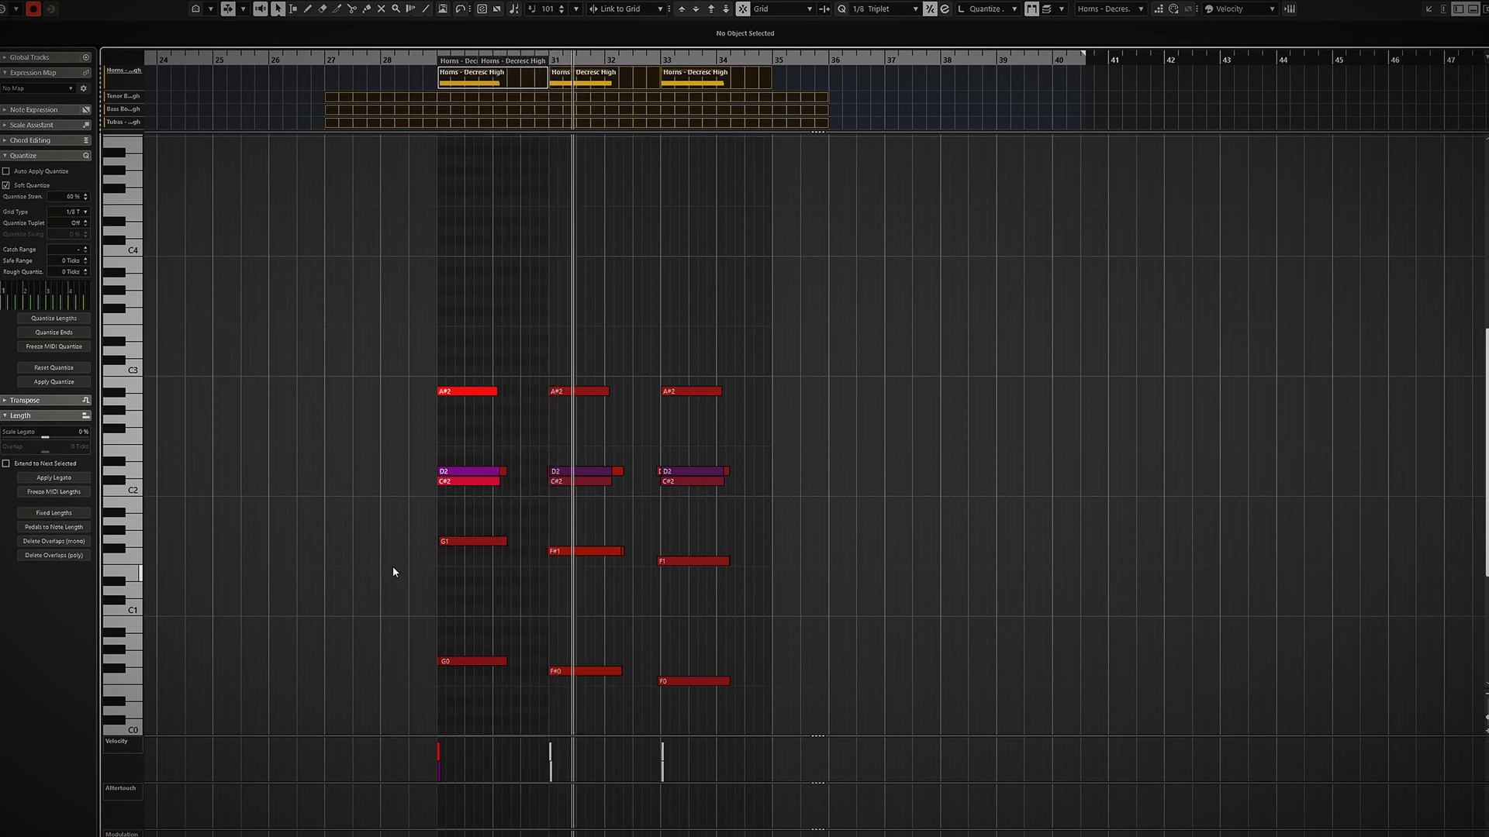
key("space")
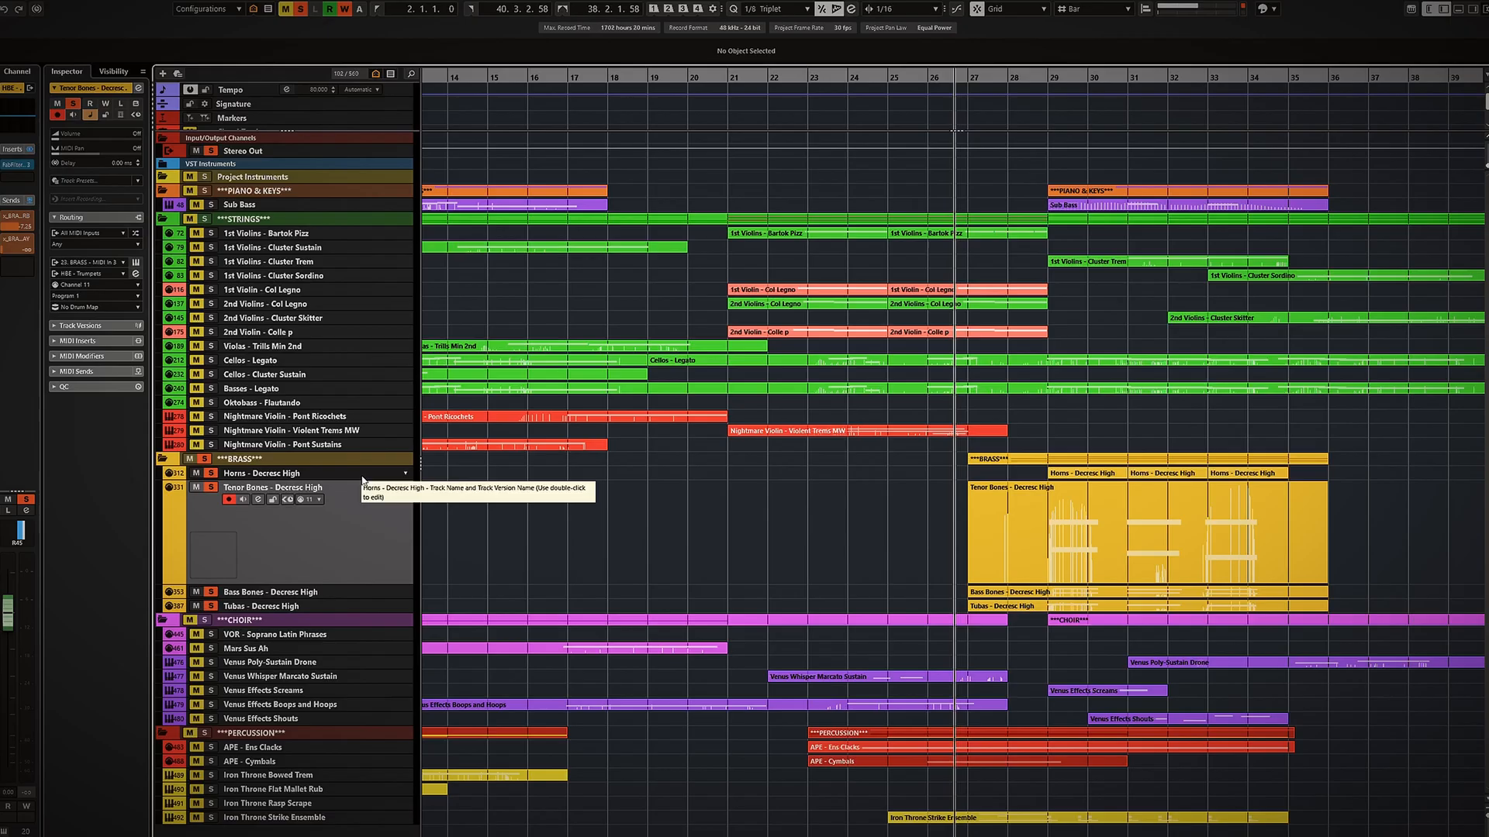
Select the three Horns - Decresc High parts and open them in the Key Editor.
left_click(362, 476)
left_click_drag(1006, 500, 1416, 545)
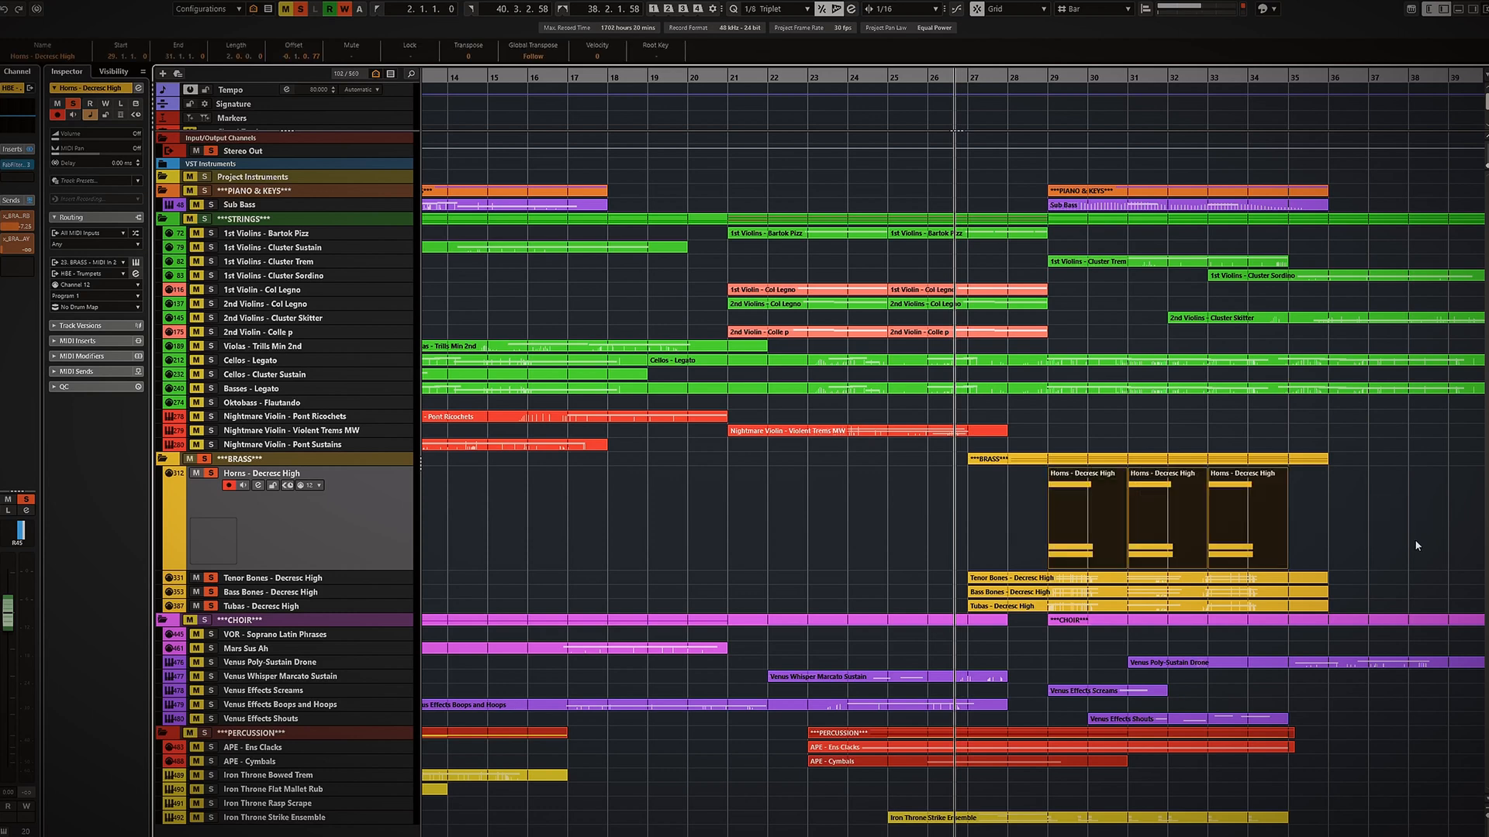
key("Return")
scroll(538, 508, "left", 5)
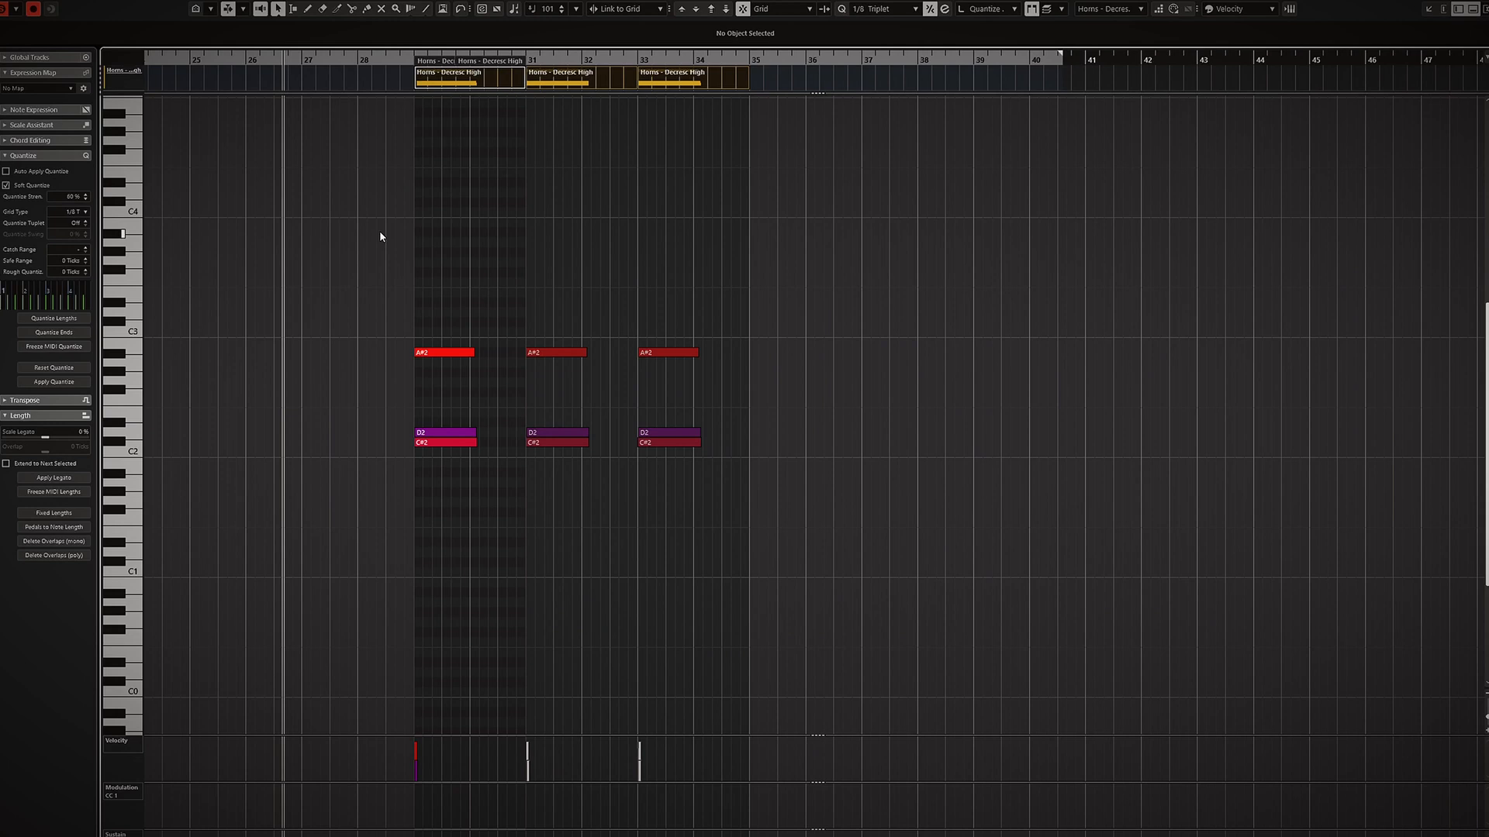
Audition the horn chords in the Key Editor and close the editor.
key("KP_Add")
key("KP_Add")
key("KP_Add")
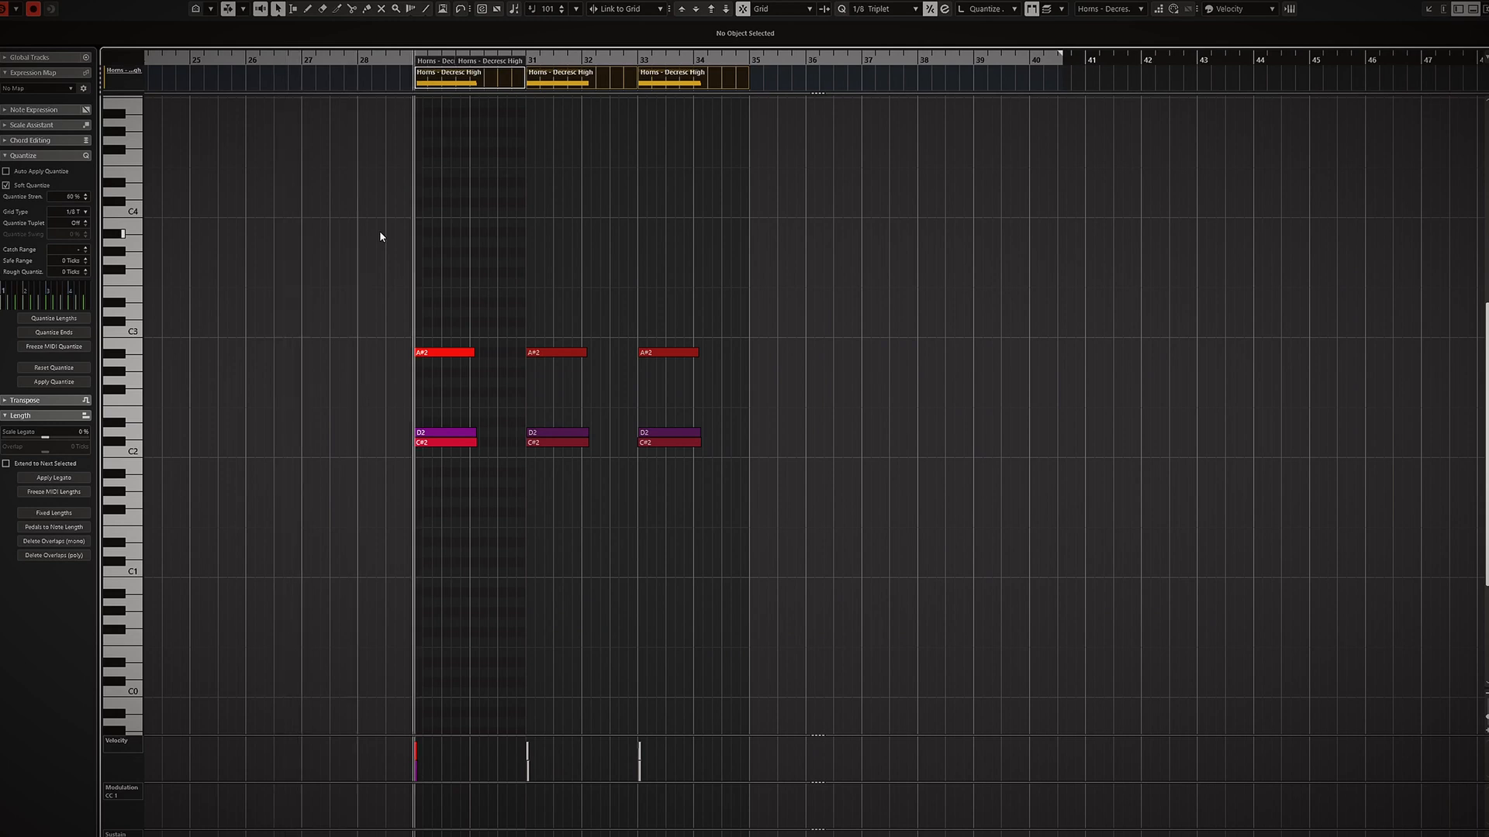
key("space")
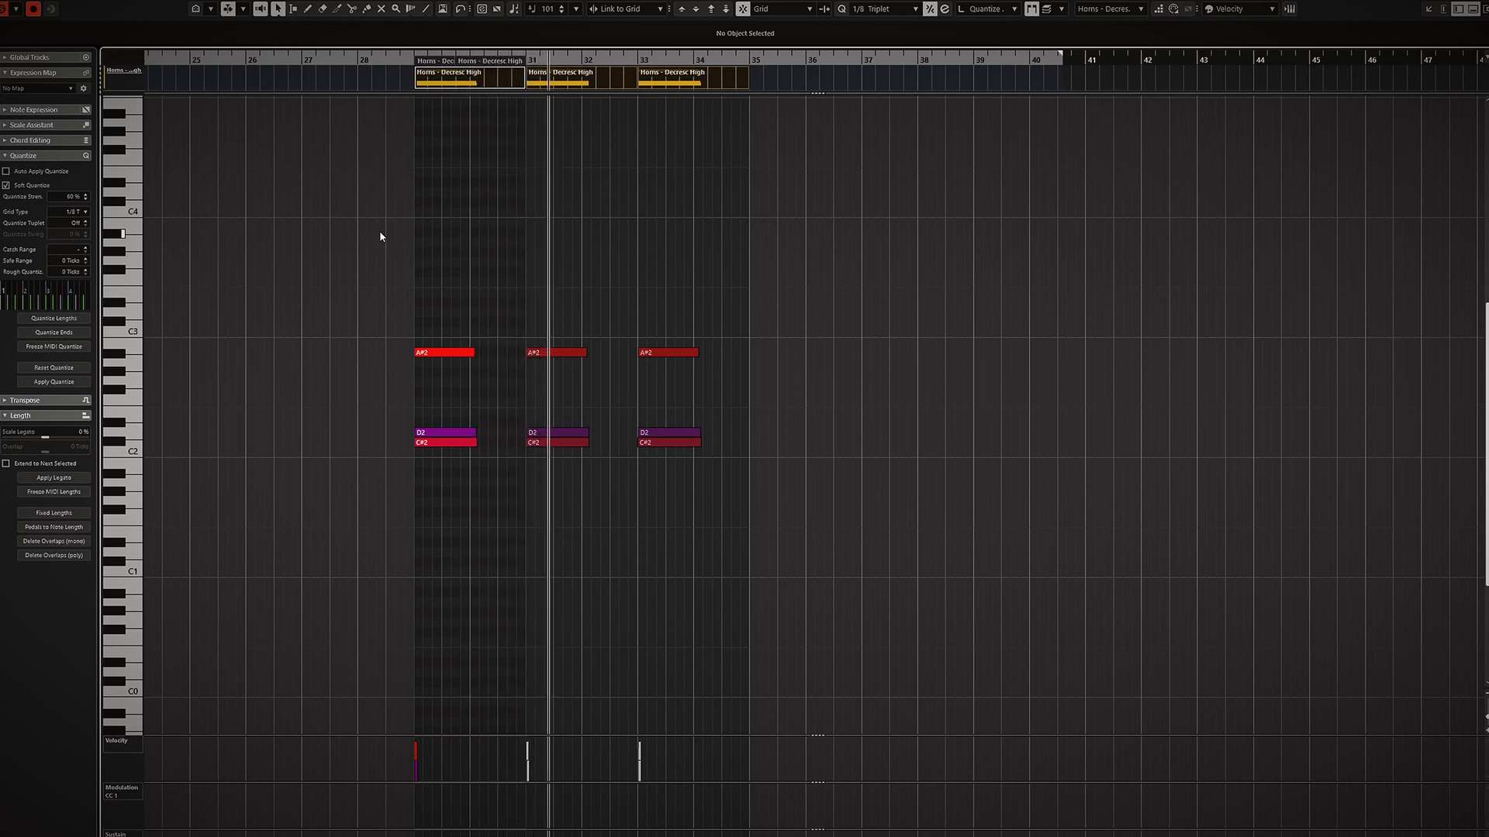
key("space")
key("Escape")
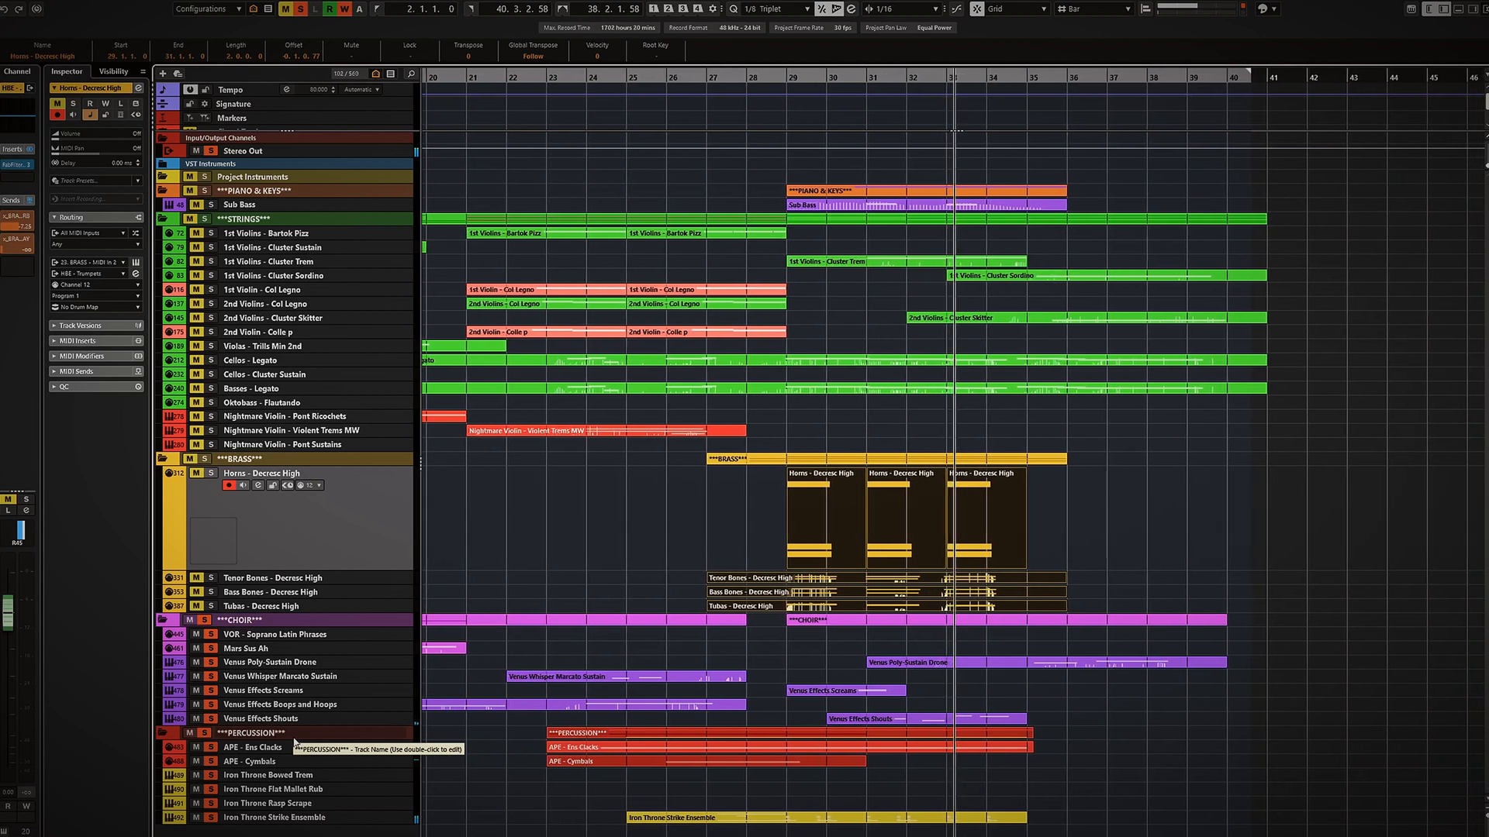
Play back the arrangement around the brass and percussion entrances.
key("space")
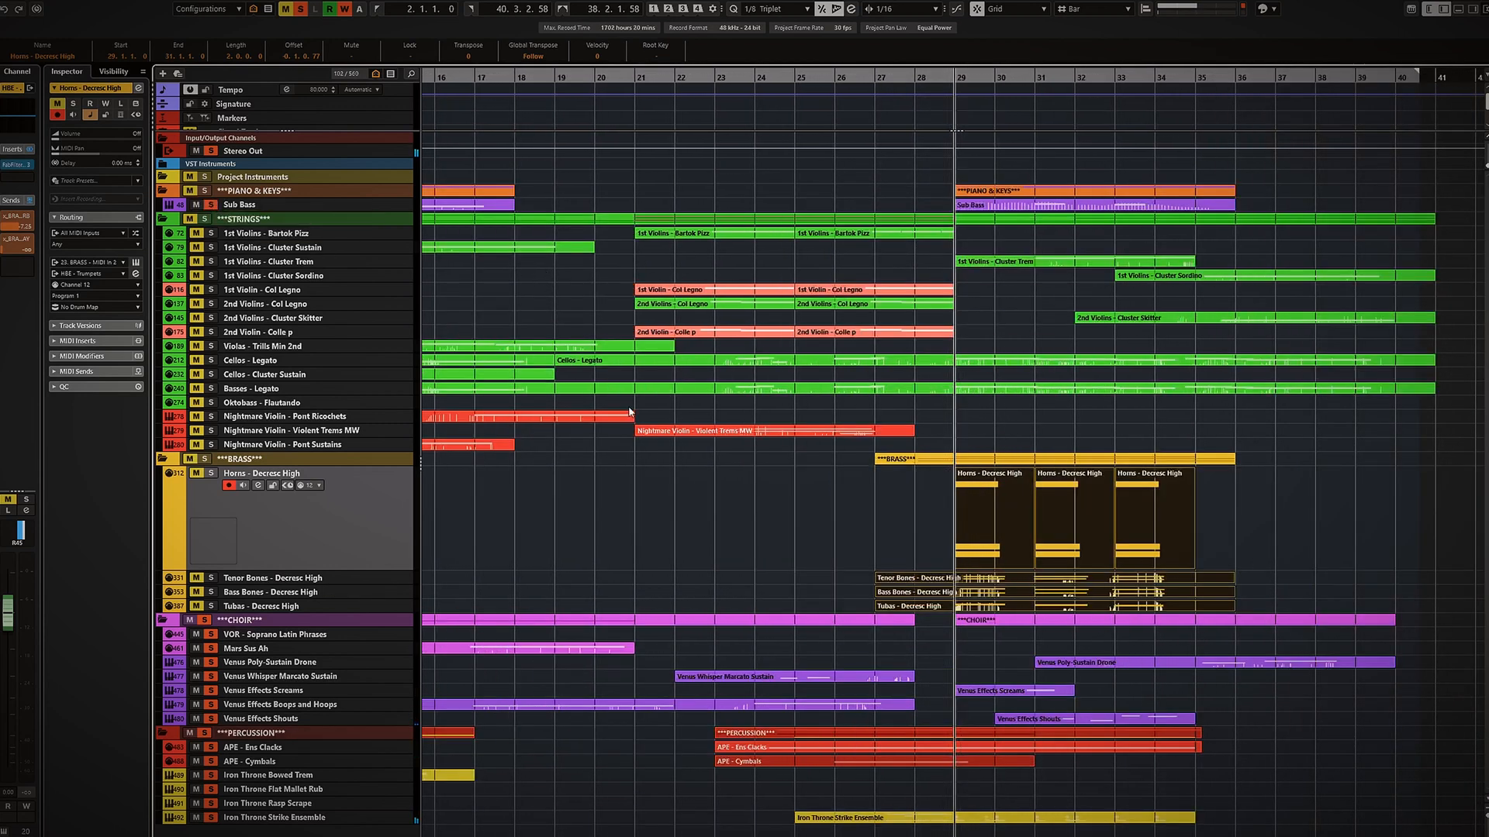
key("space")
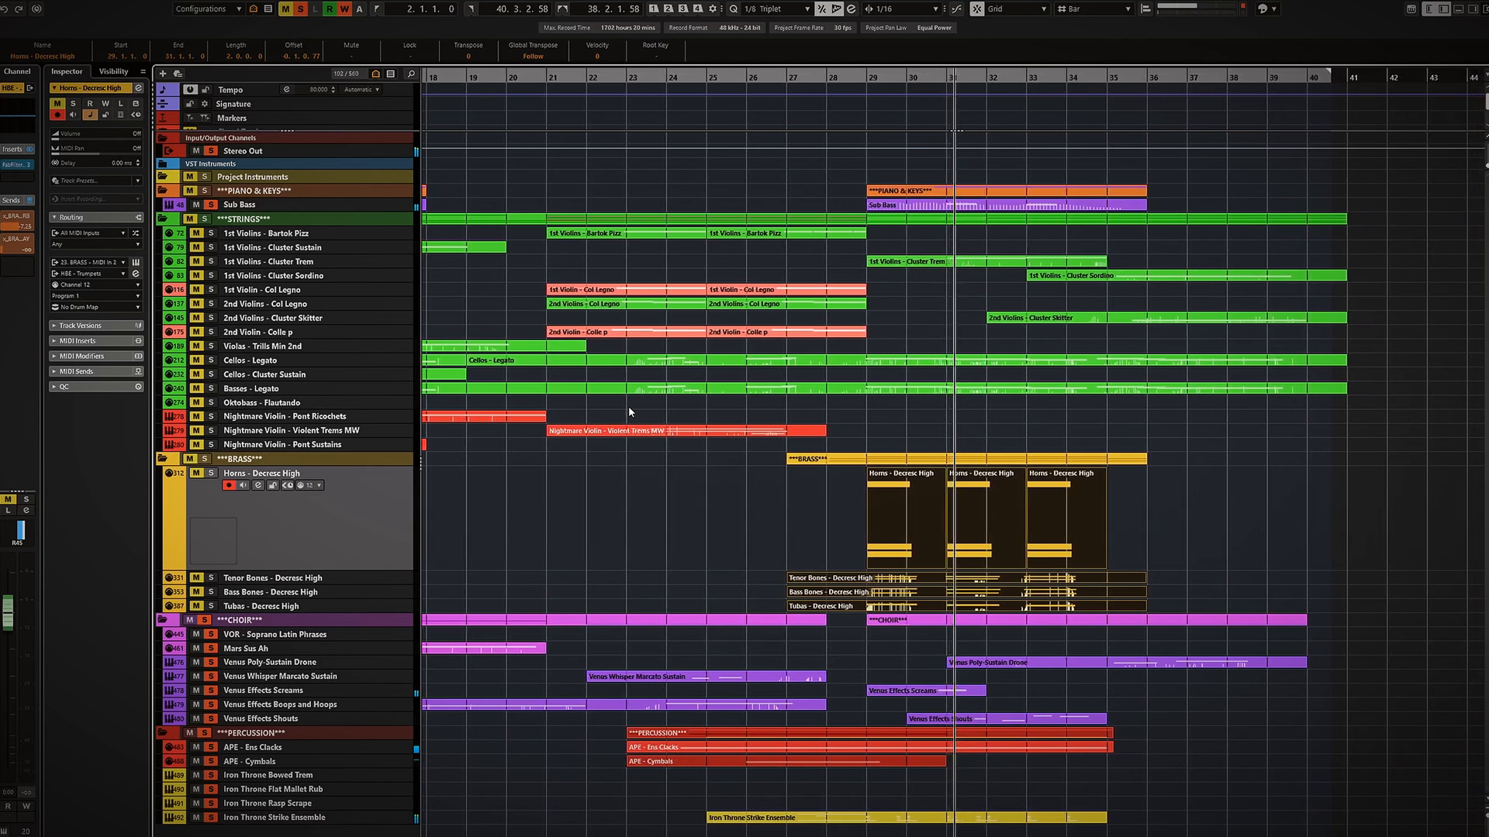
key("space")
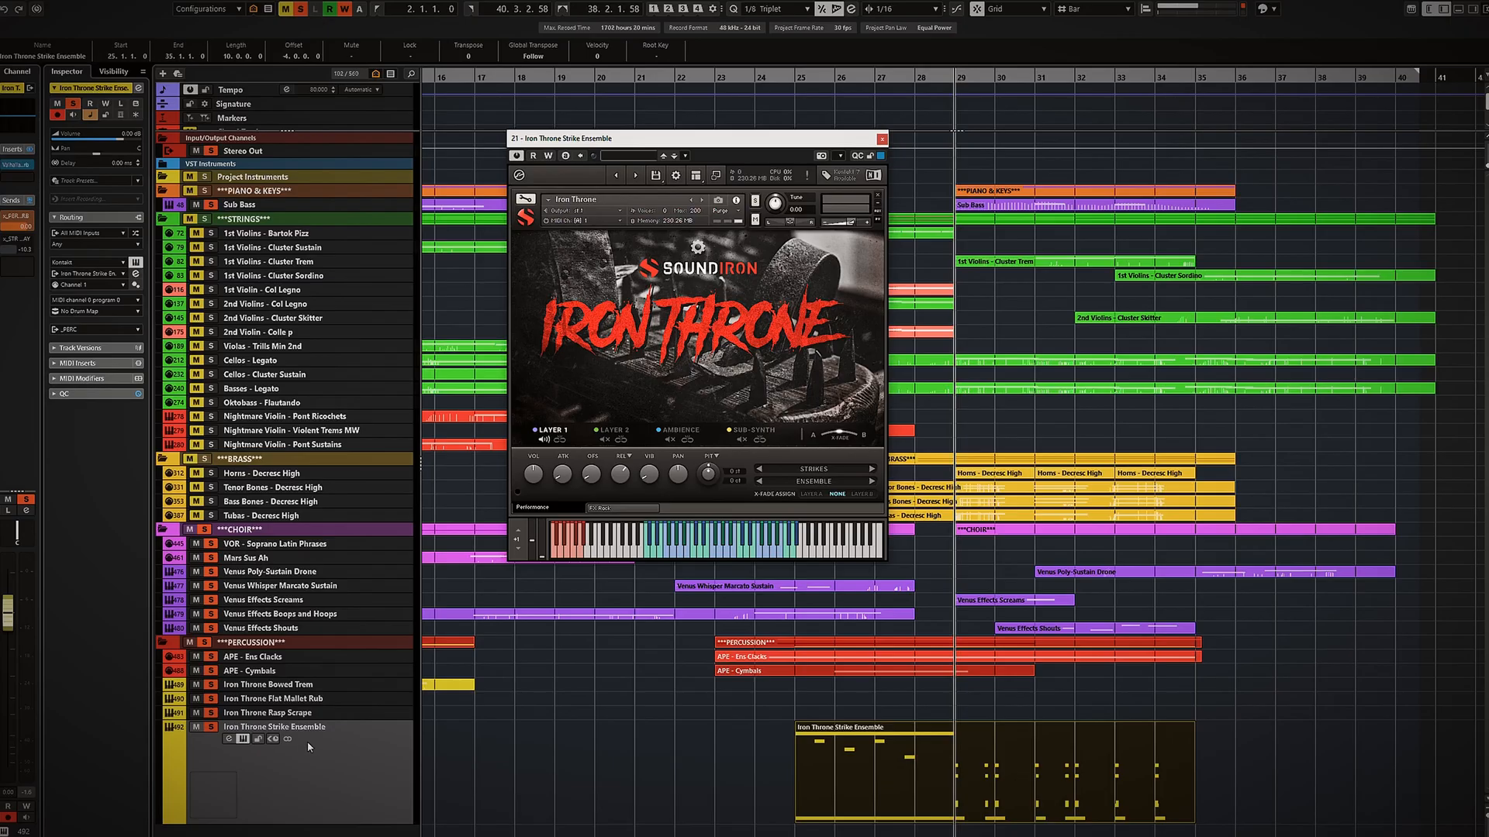
Open the Iron Throne Strike Ensemble part in the Key Editor, move its instrument window aside, and zoom in.
double_click(998, 764)
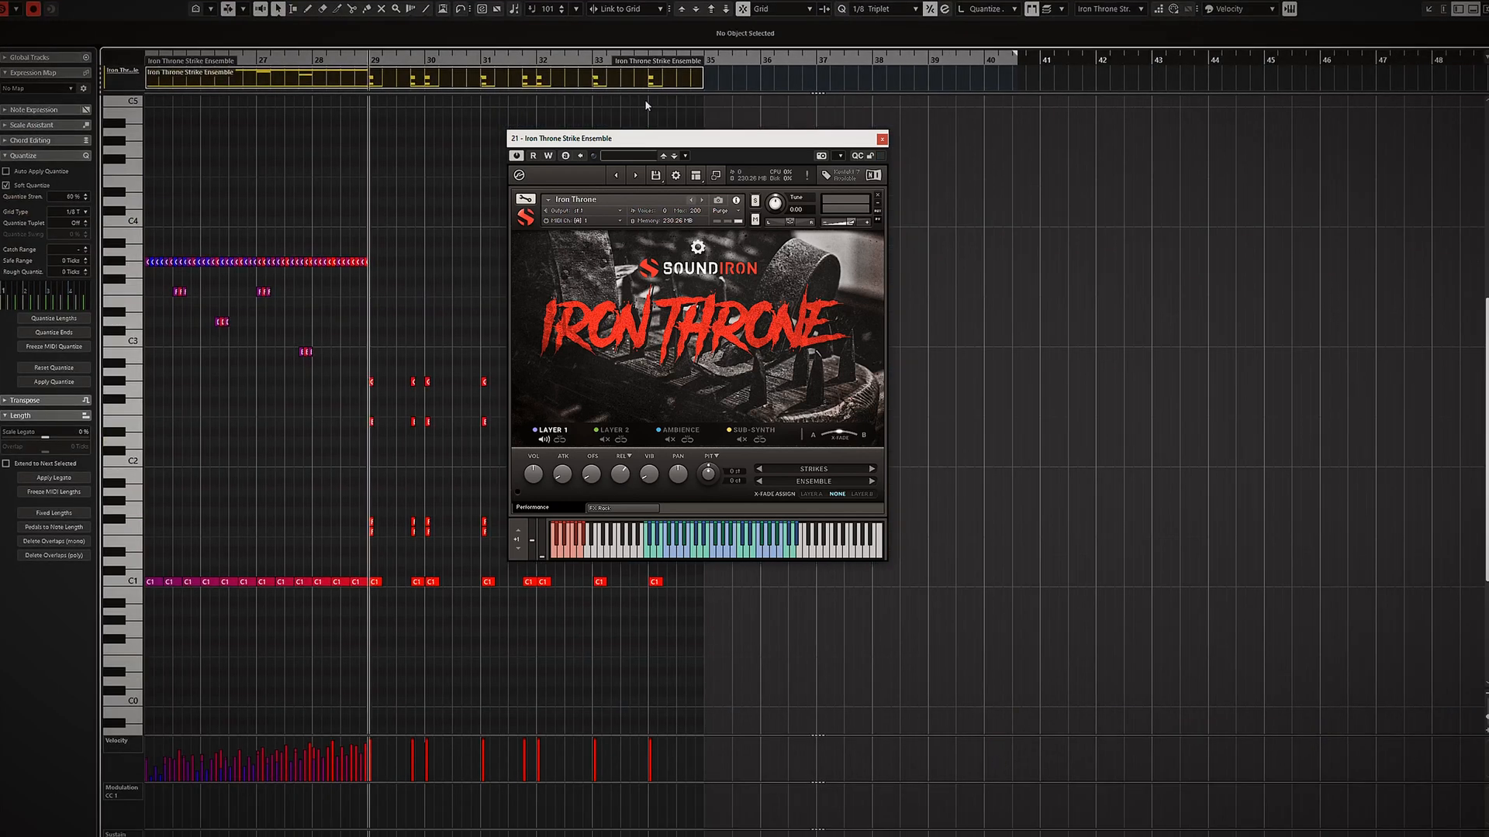
left_click_drag(634, 142, 956, 159)
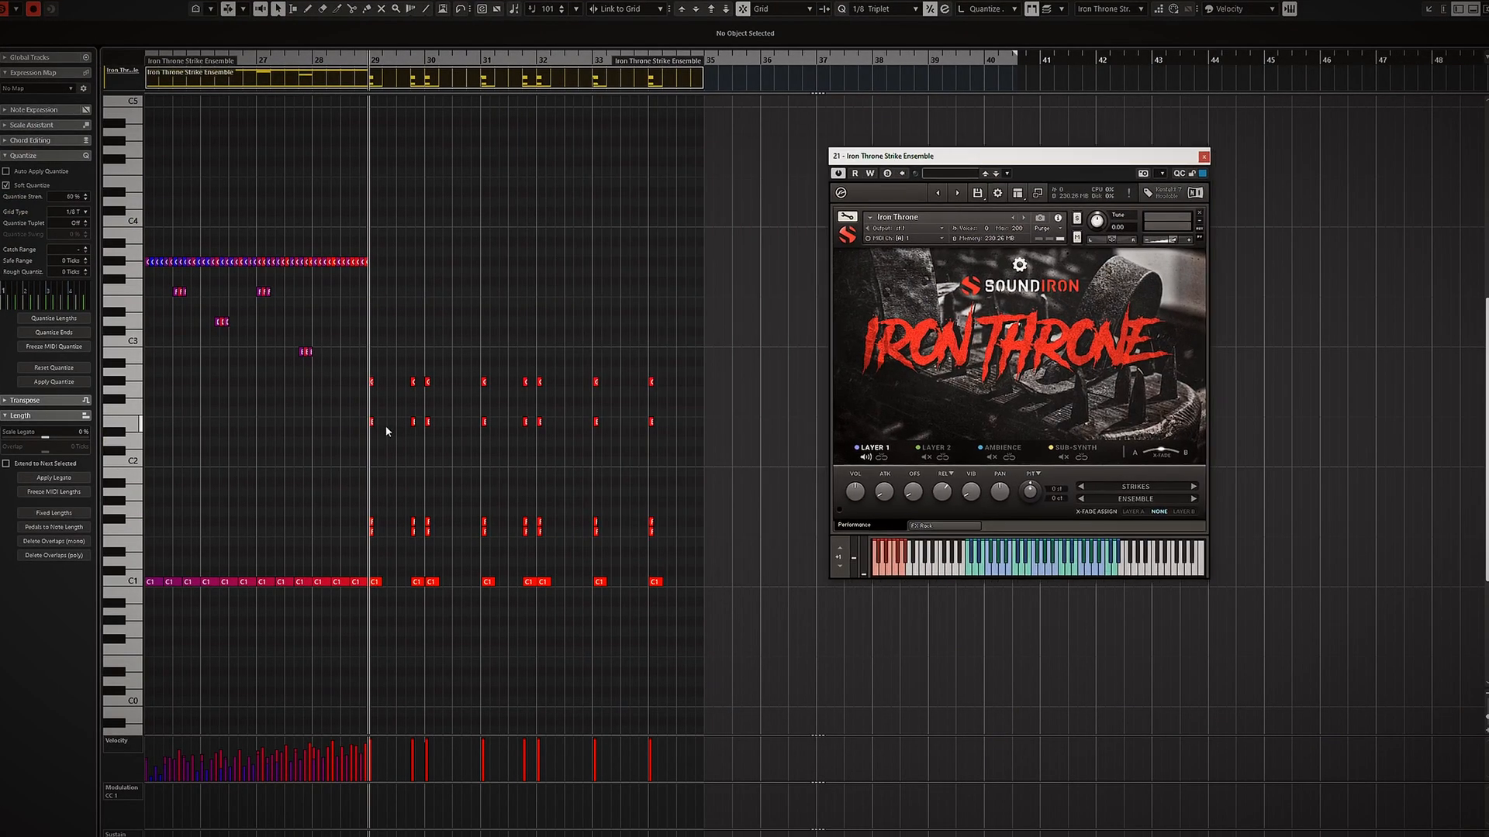
key("h")
scroll(374, 421, "right", 3)
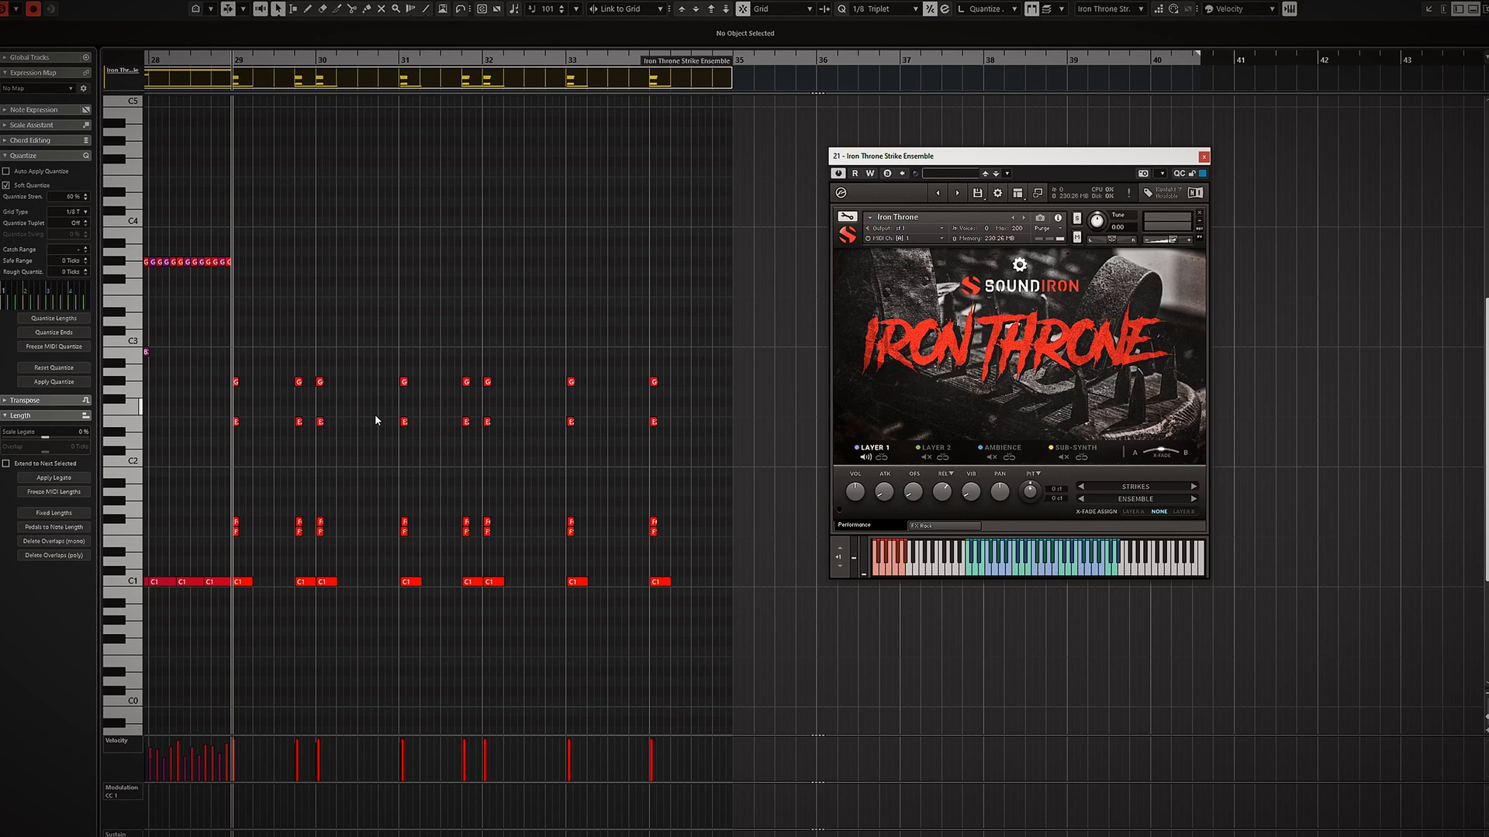
Play back the Iron Throne strike pattern from its start and close the Iron Throne instrument window.
key("space")
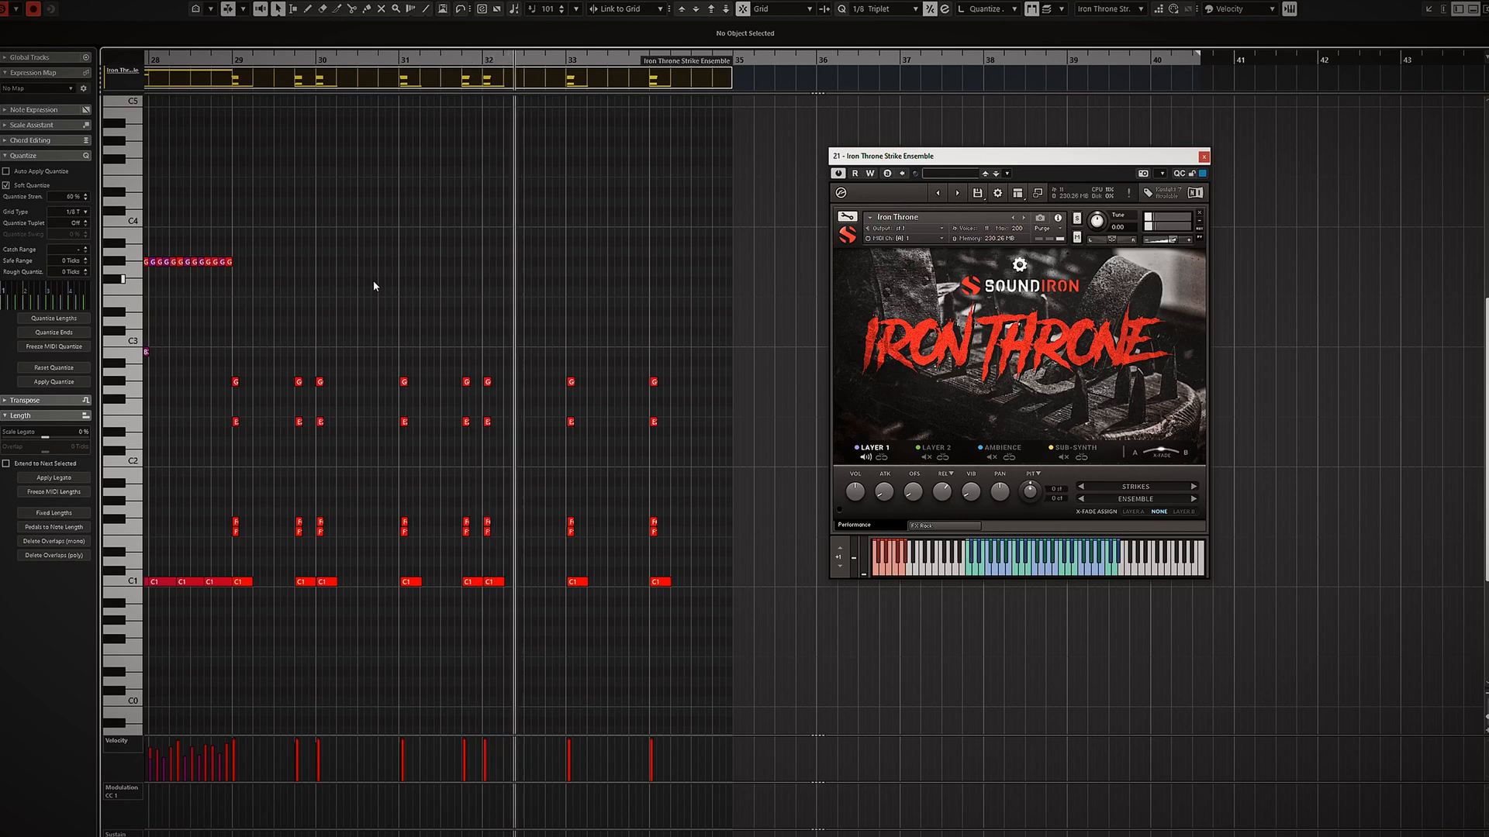
key("space")
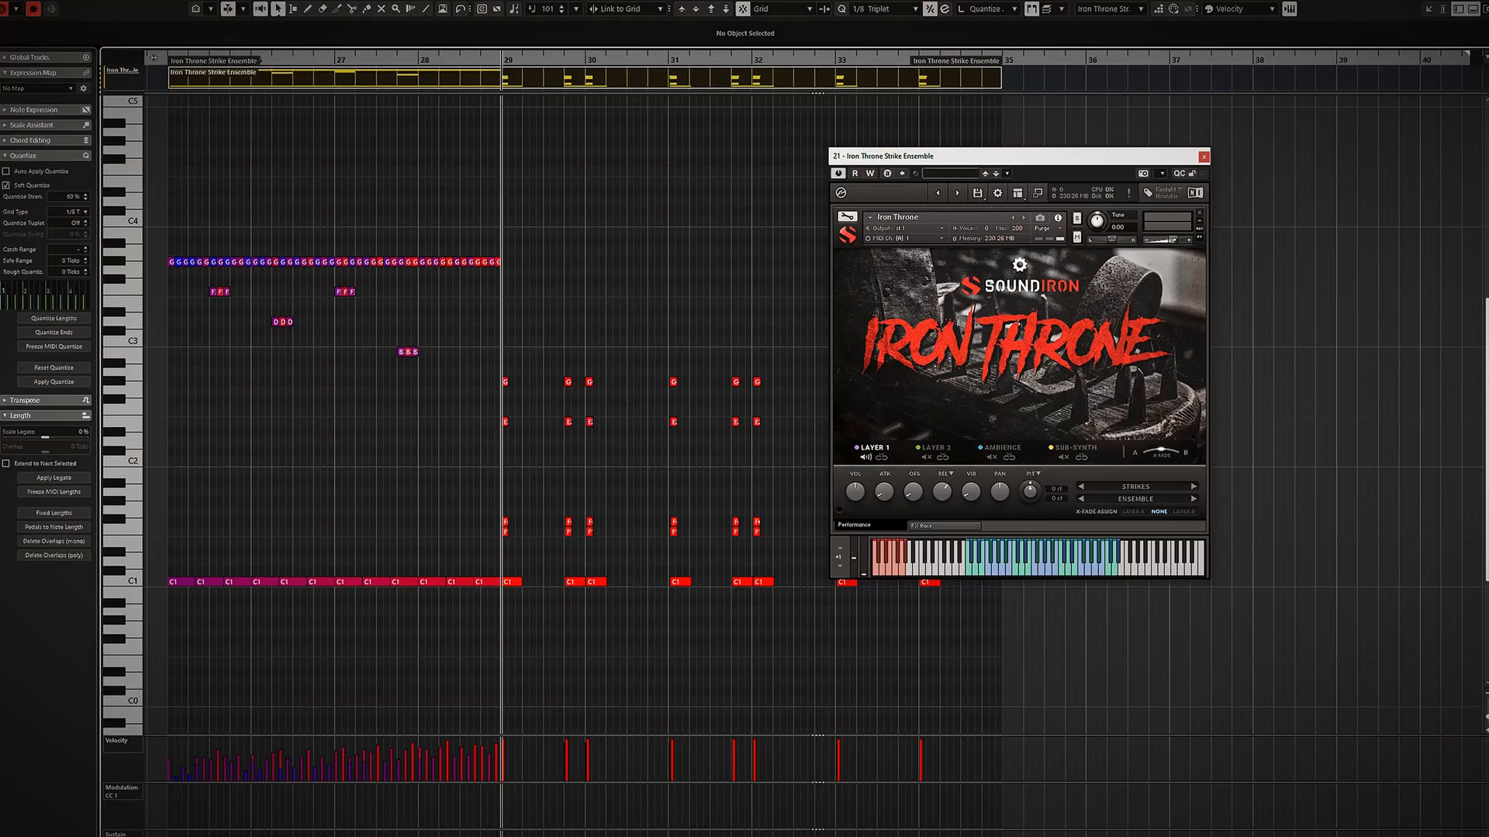
left_click(154, 58)
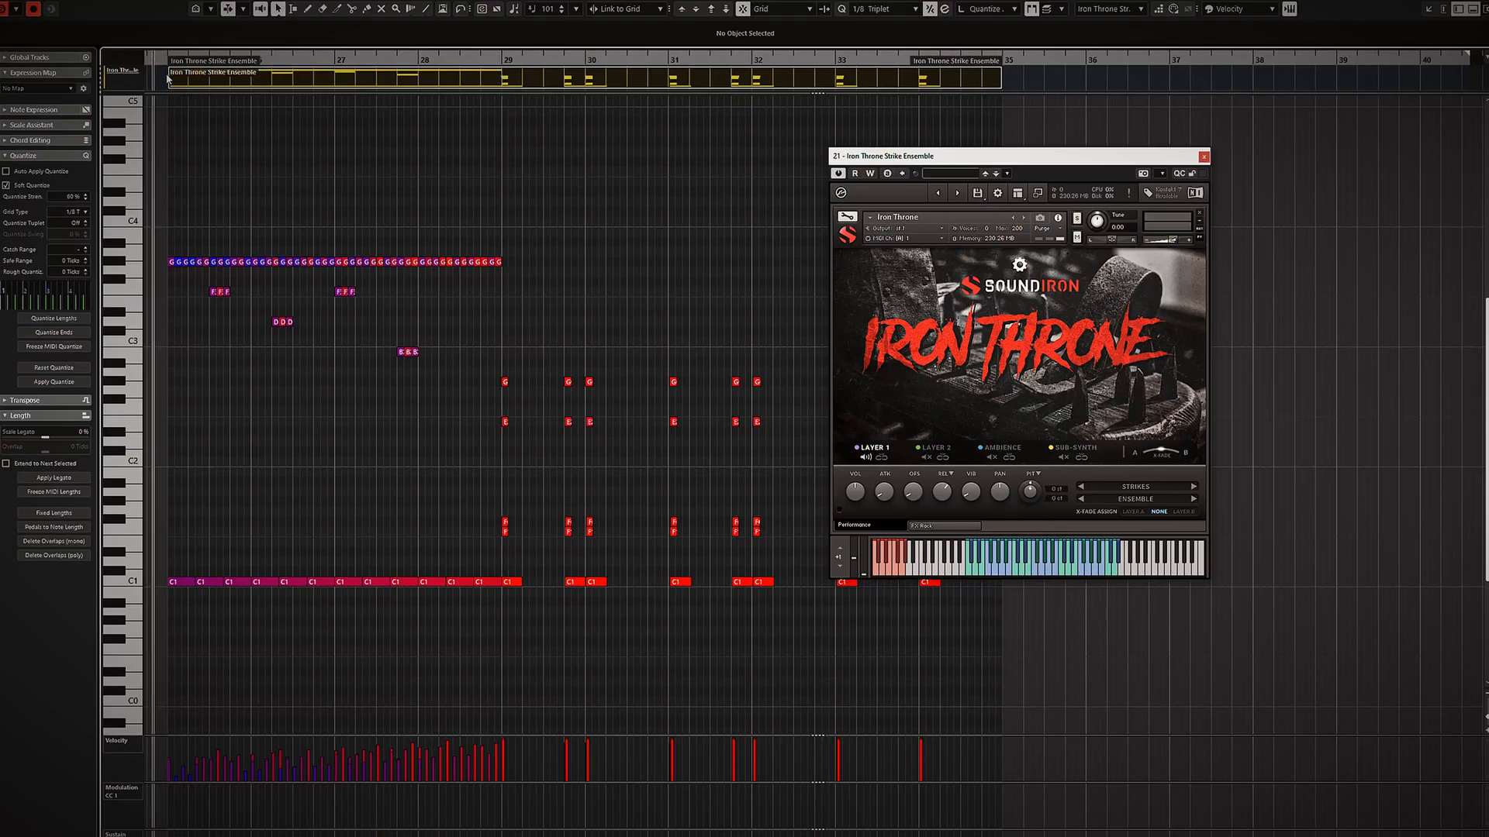
key("space")
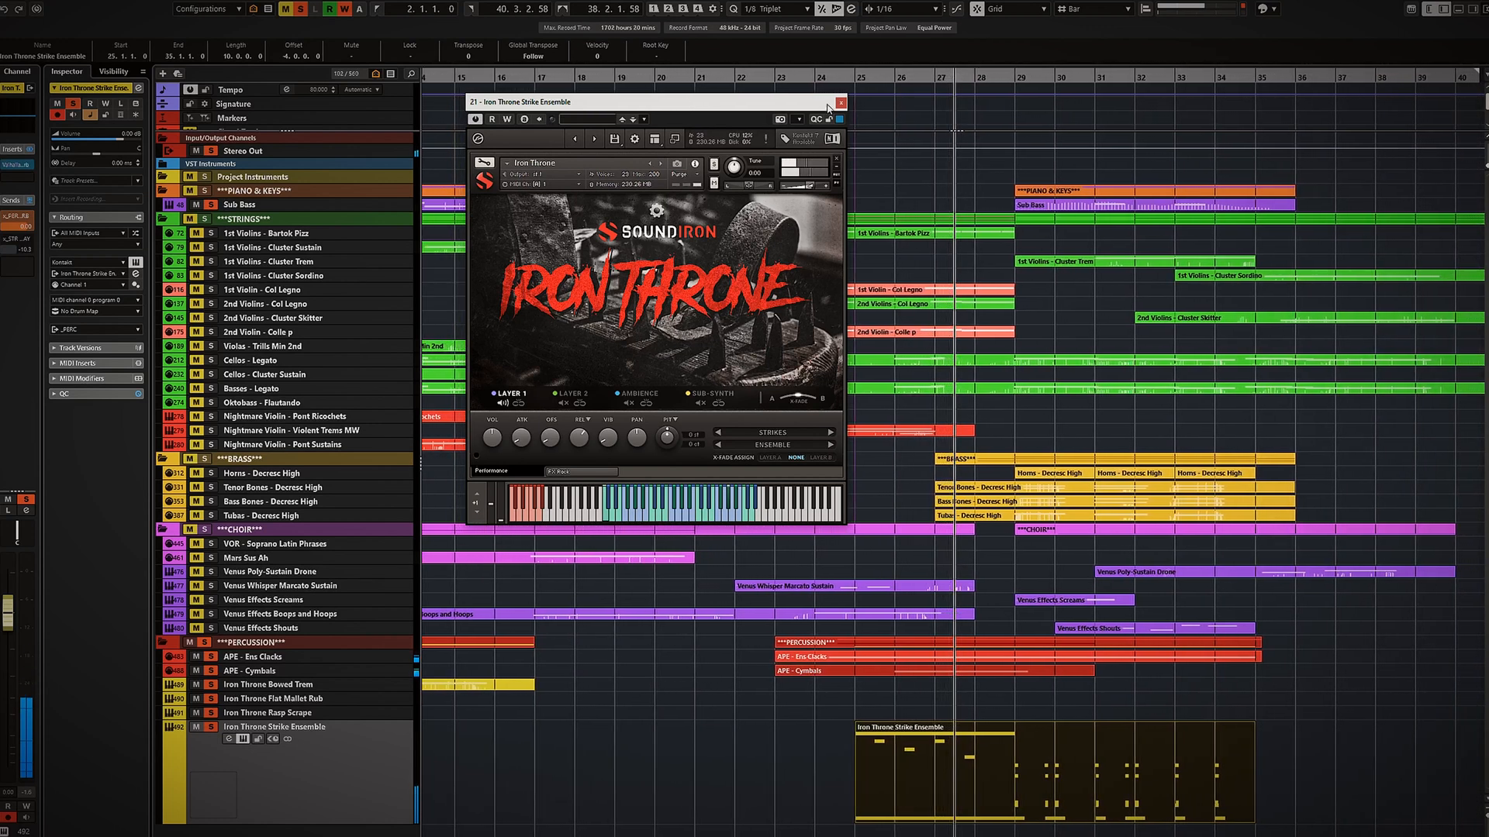
left_click(842, 104)
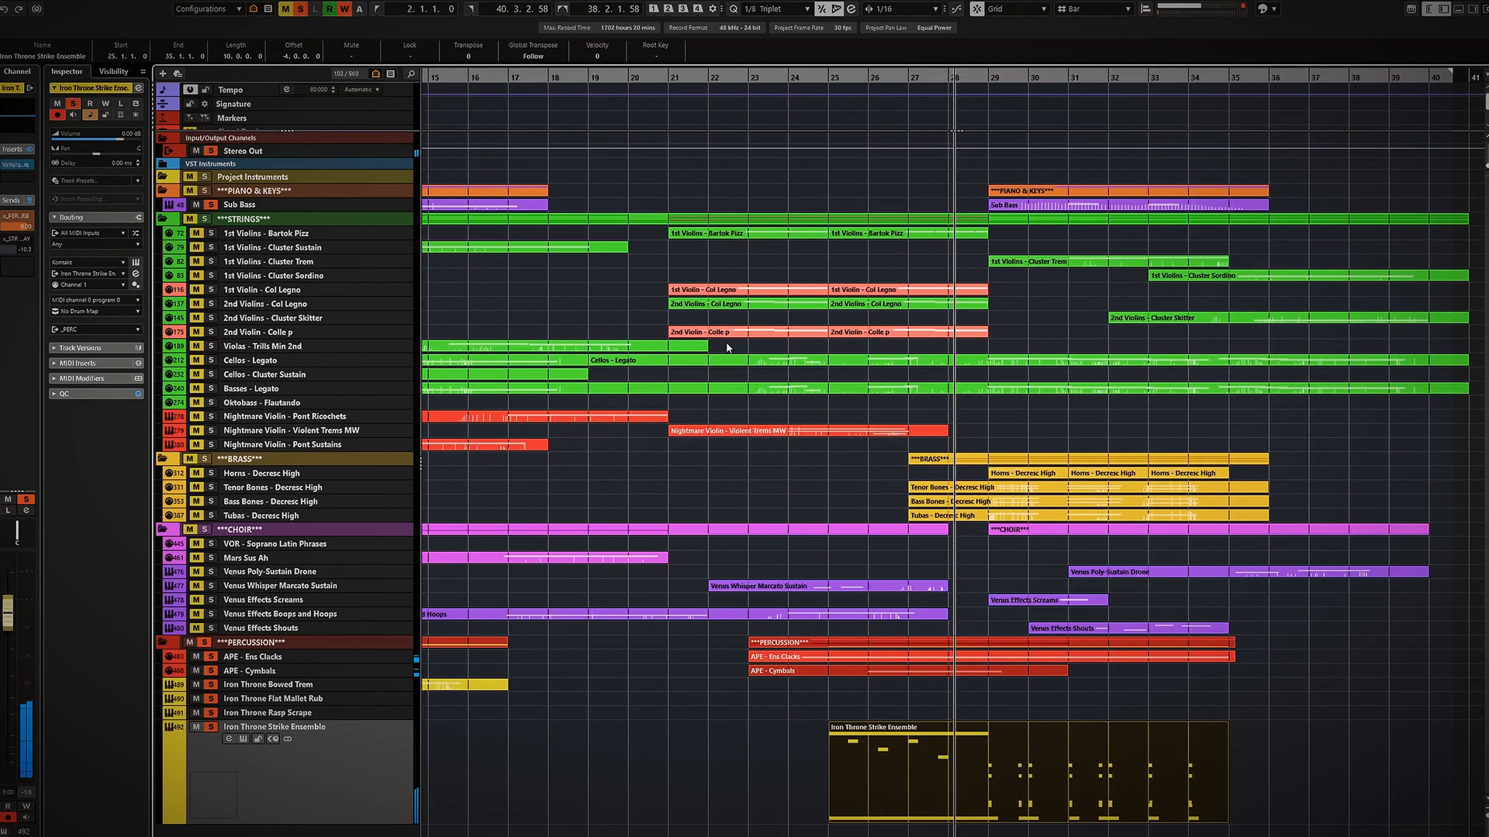